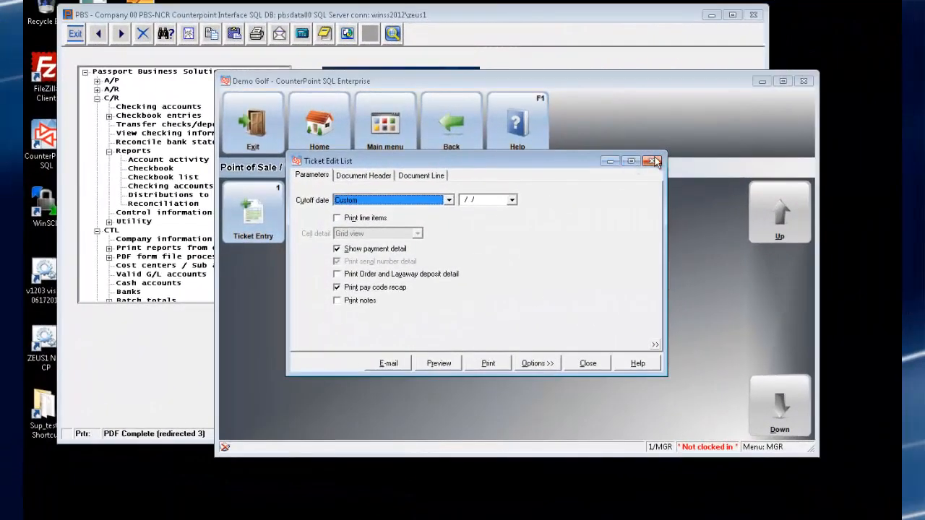
Close the Ticket Edit List and post the MAIN store's drawer 1 tickets using the ticket date, auto counting and reconciling active drawers.
left_click(652, 161)
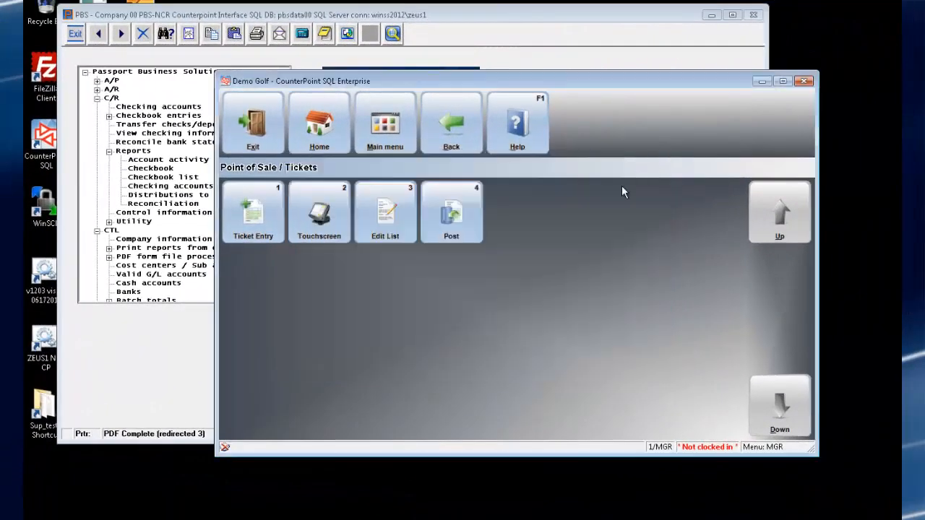
left_click(450, 220)
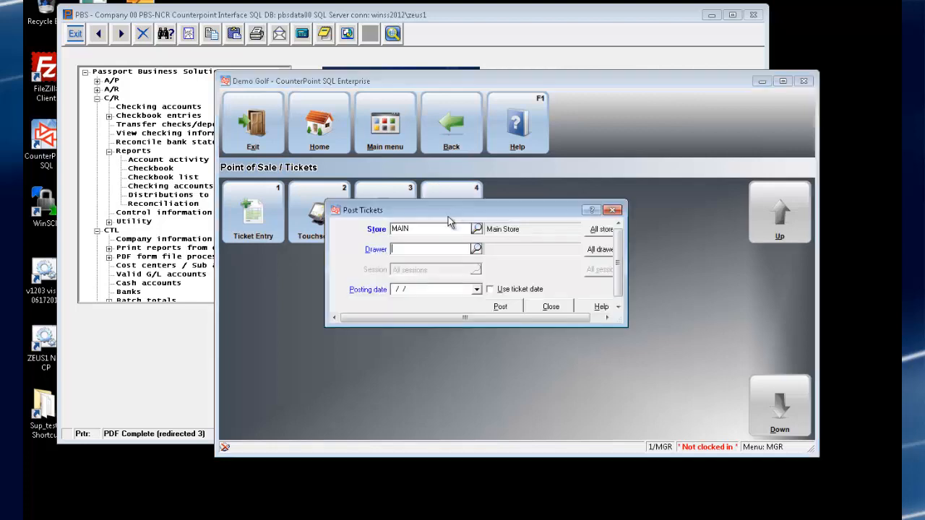
left_click(476, 248)
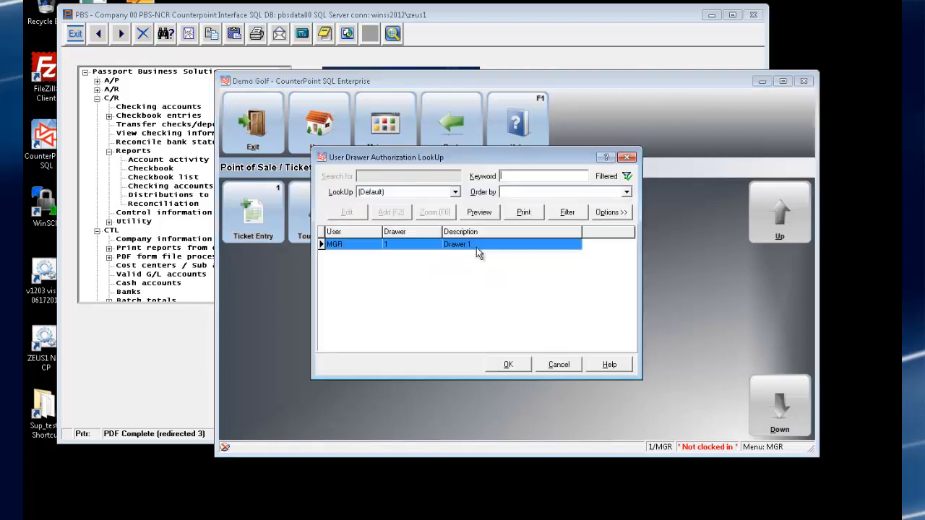
left_click(508, 364)
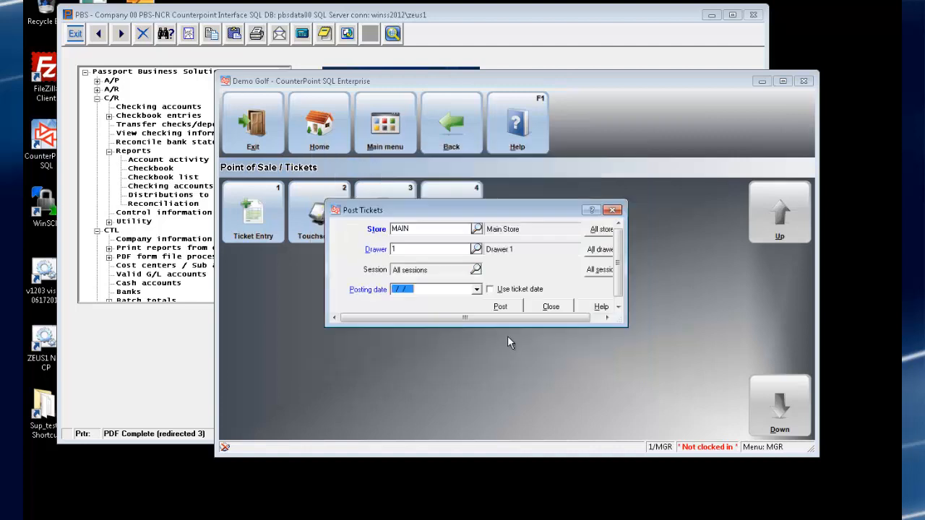
left_click(492, 290)
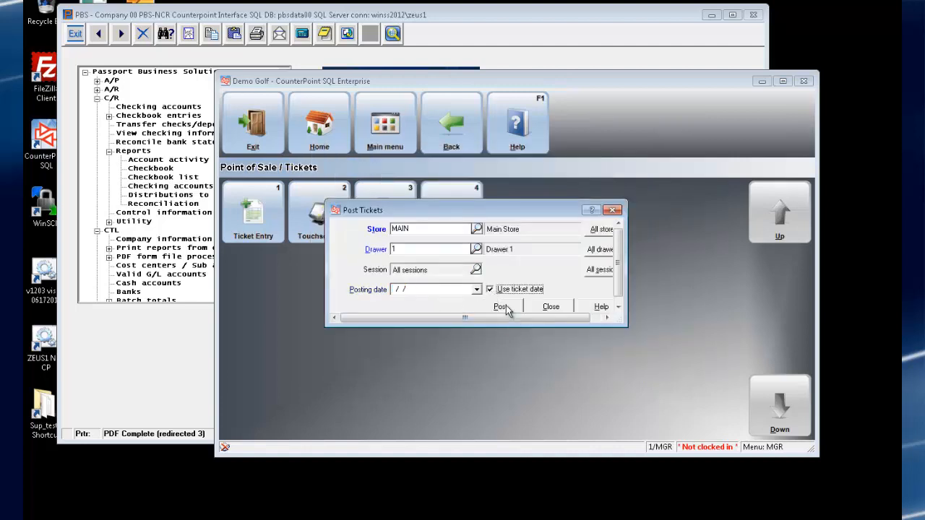
left_click(505, 307)
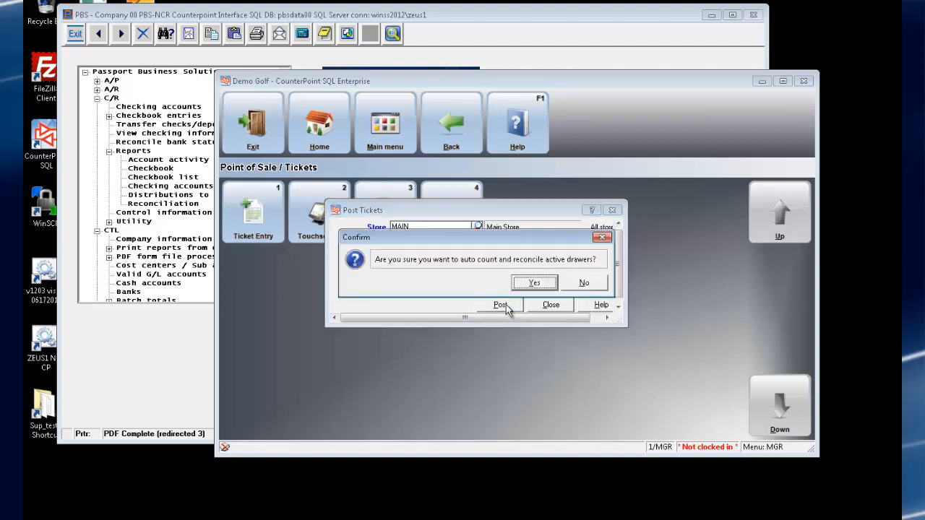
left_click(535, 283)
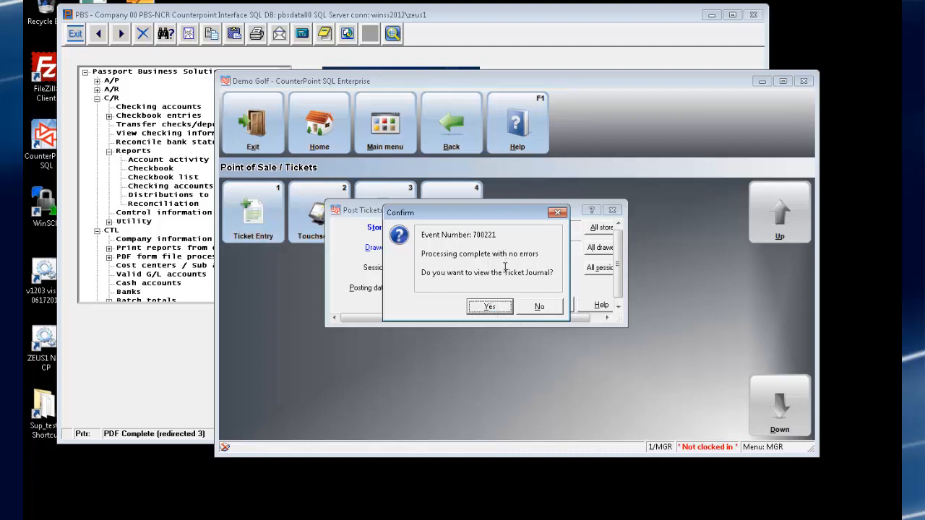
Skip viewing the Ticket Journal, Drawer Summary Journal and Z-Tape, and close Post Tickets.
left_click(539, 307)
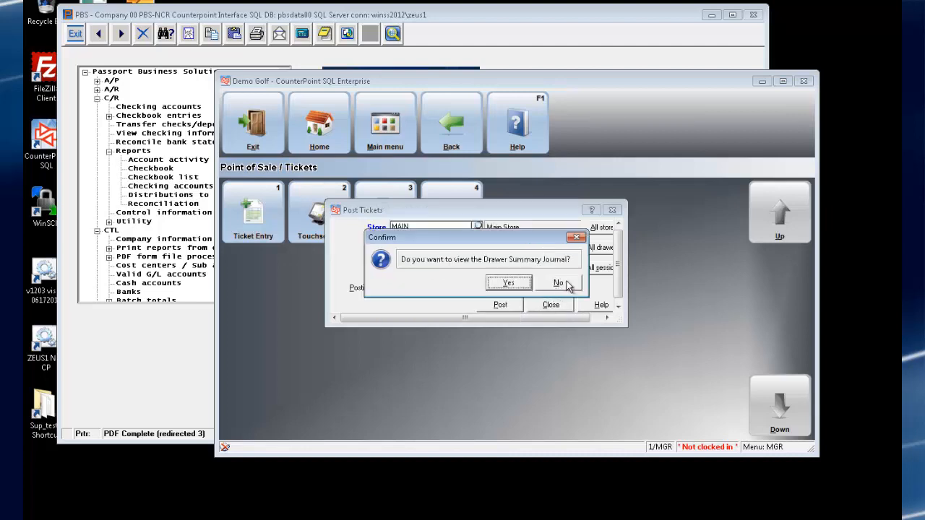
left_click(561, 284)
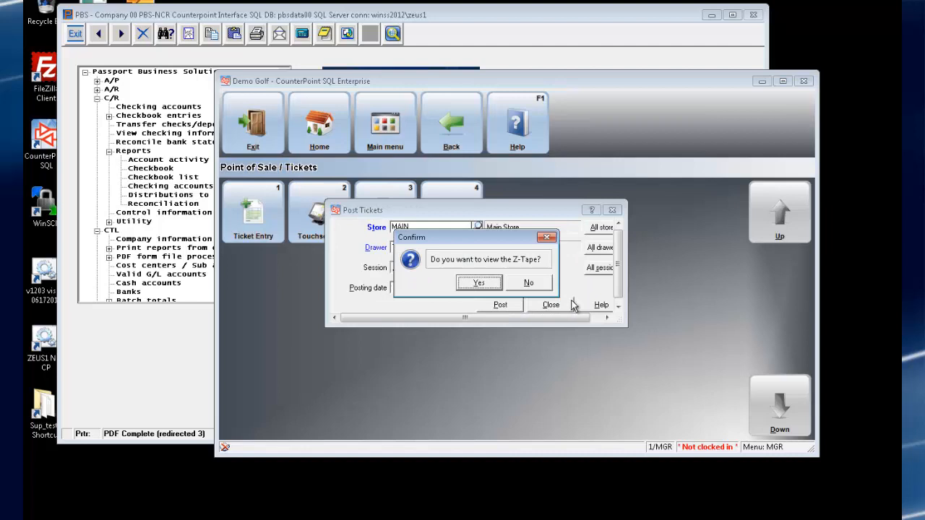
left_click(531, 283)
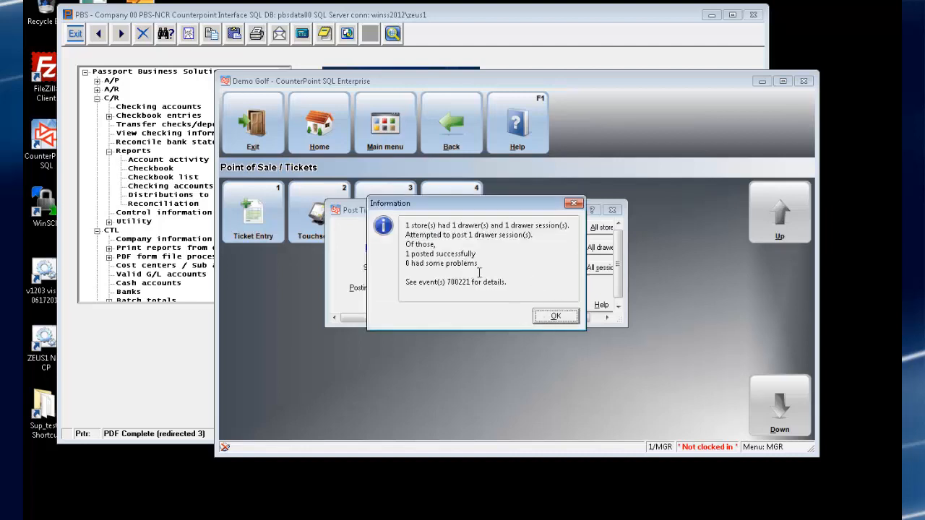
left_click(563, 320)
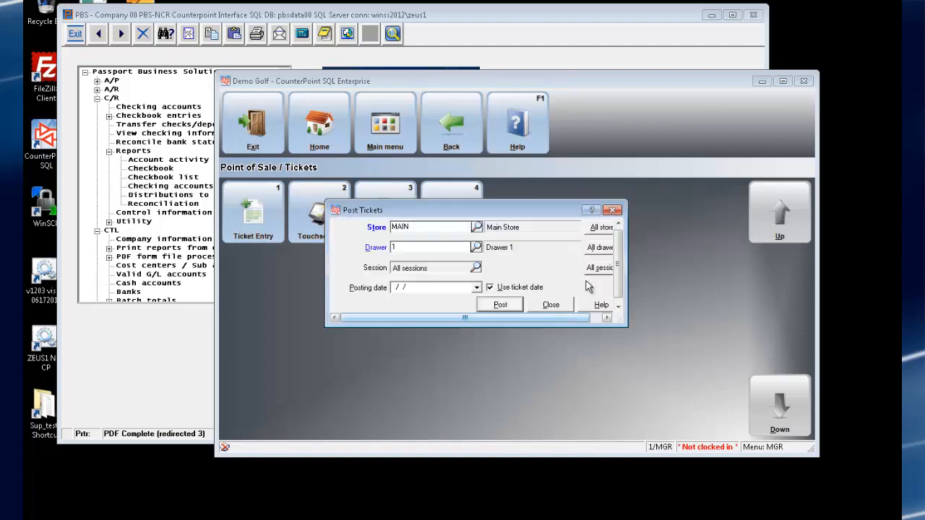
left_click(613, 211)
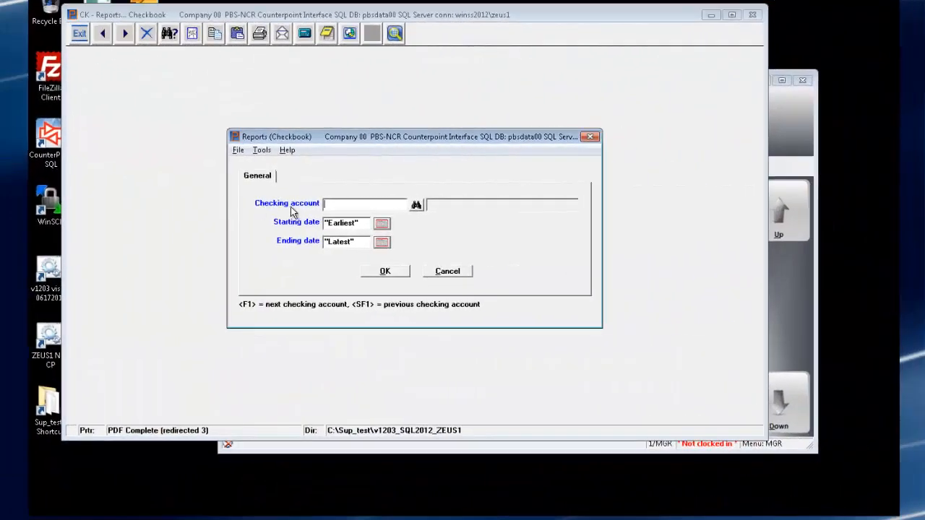
View the Checkbook report as PDF for the Cash in bank checking account, from 04/08/2014 through the latest date.
type("1010-00")
key("Return")
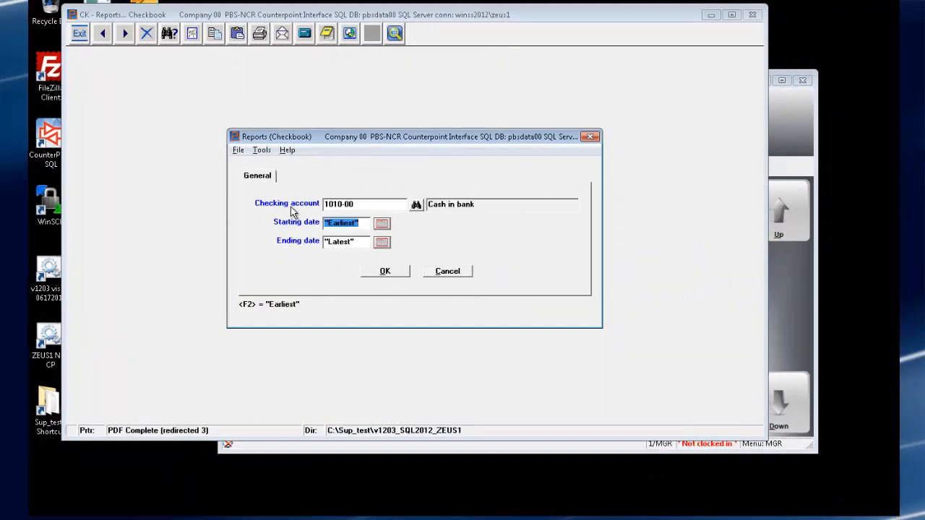
type("0410")
key("BackSpace")
key("BackSpace")
type("08/2014")
key("Return")
key("Return")
key("Return")
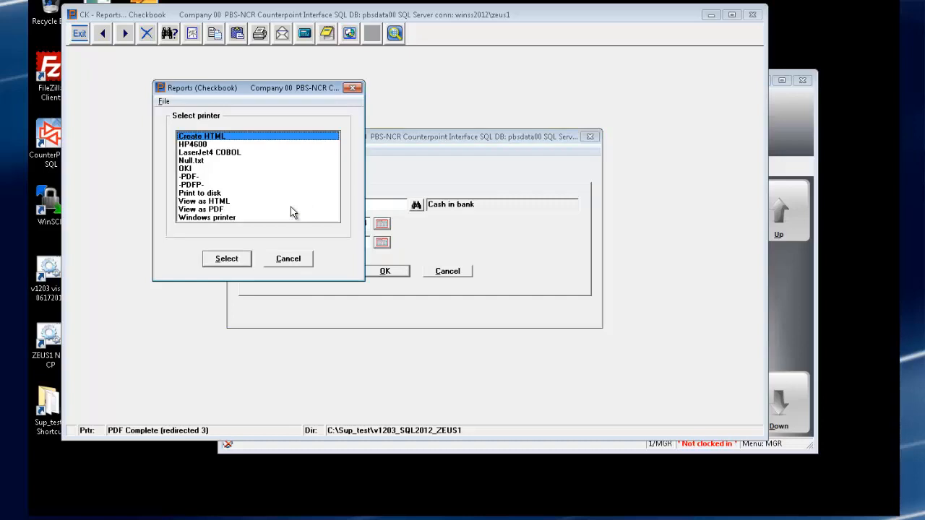
key("v")
key("v")
key("Return")
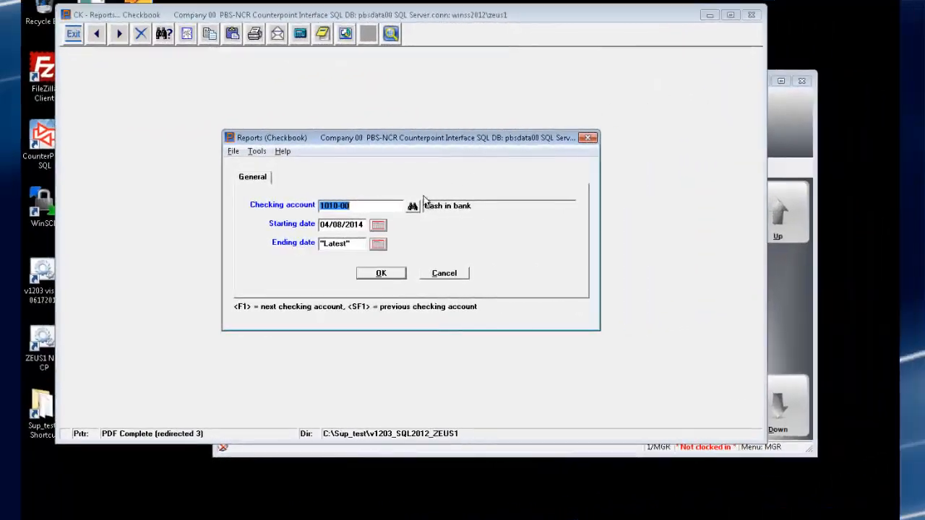
View the Checkbook report as PDF for the Credit card deposits checking account from 04/08/2014, and close it.
left_click(413, 205)
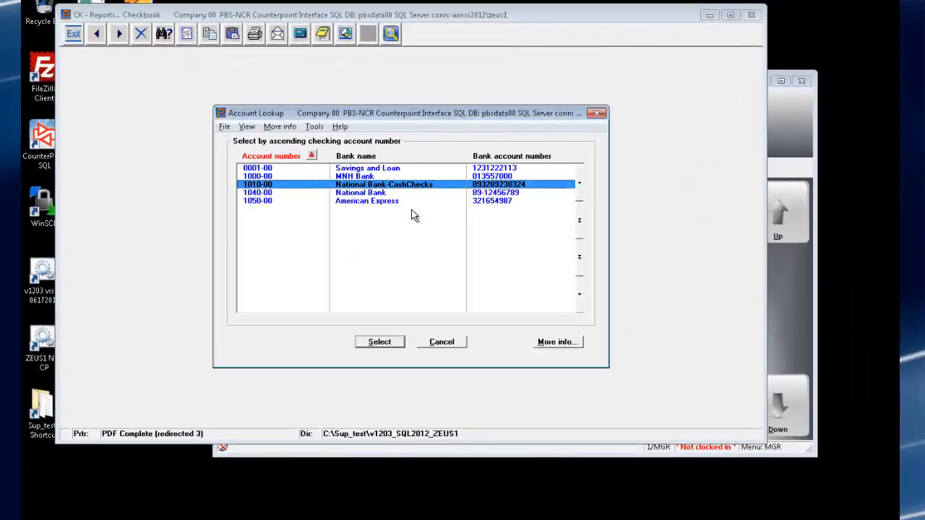
double_click(369, 192)
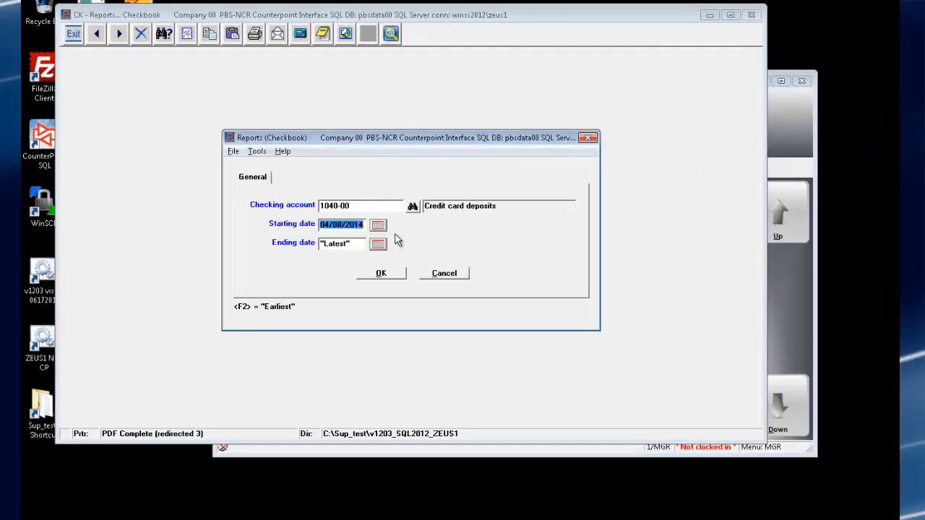
left_click(387, 277)
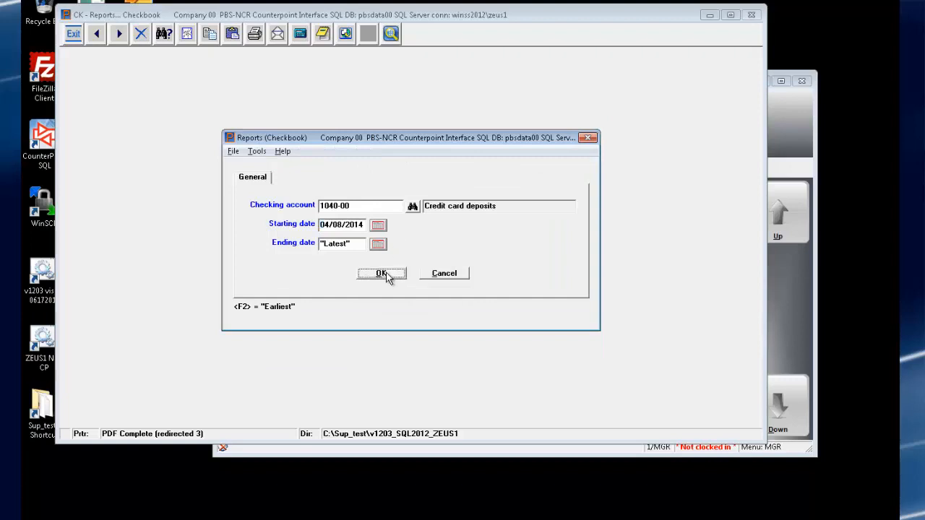
key("v")
key("v")
key("Return")
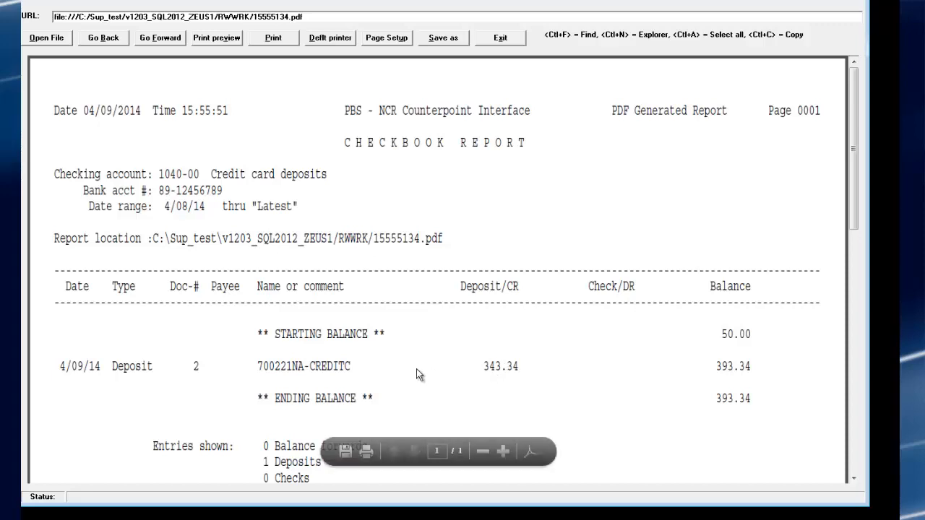
left_click(849, 2)
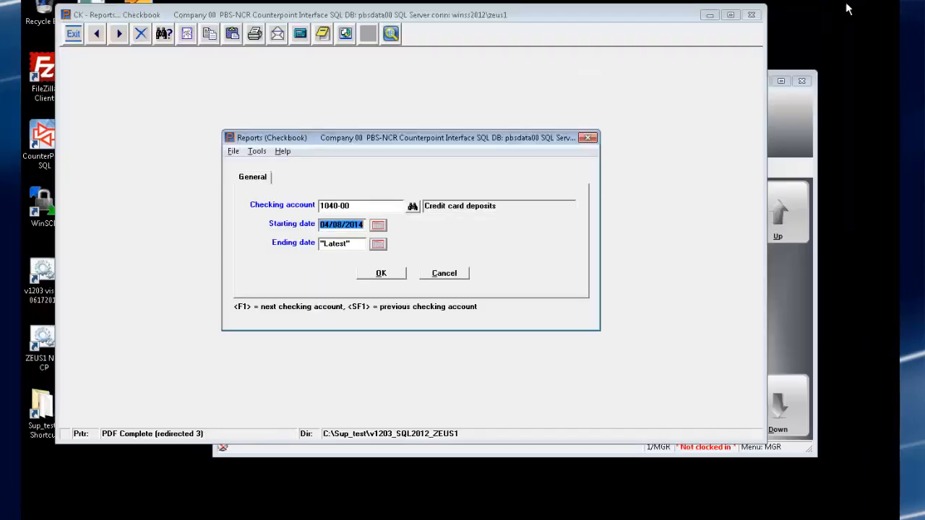
View the Checkbook report as PDF for the Amex checking account from 04/08/2014 through the latest date.
left_click(411, 206)
double_click(265, 205)
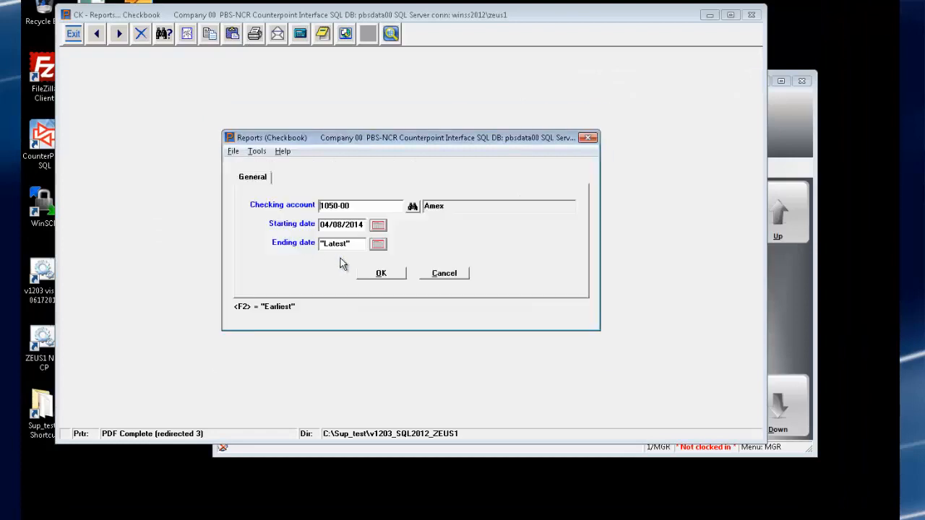
left_click(389, 274)
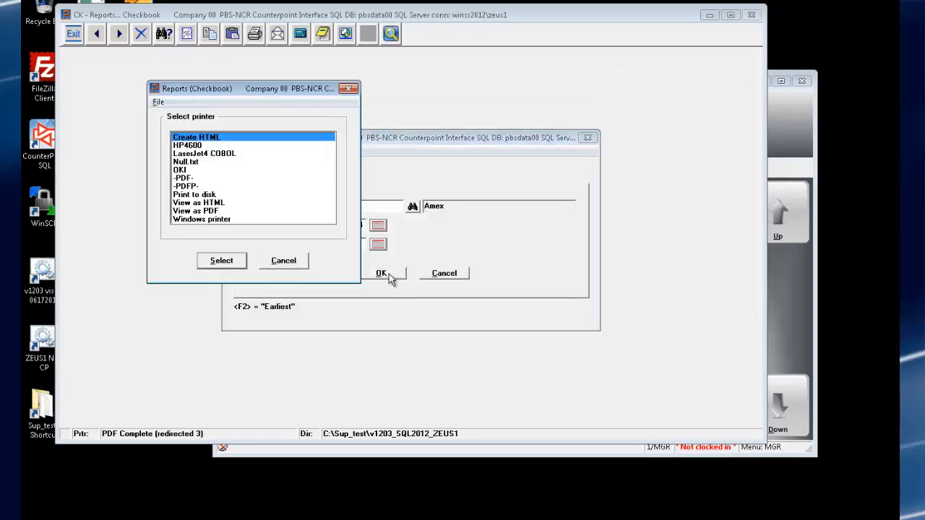
left_click(219, 211)
left_click(226, 264)
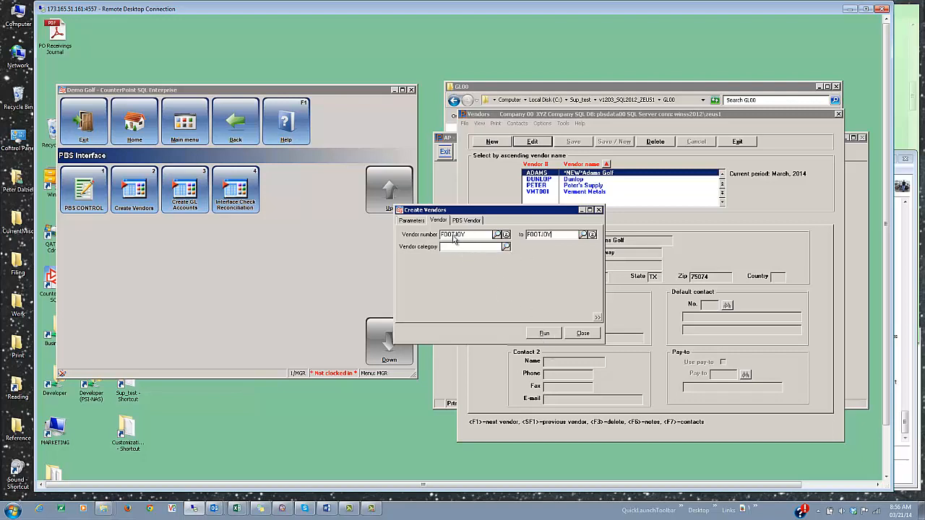
Run Create Vendors for vendor number FOOTJOY, and close and reopen the A/P Vendors window in PBS.
left_click(544, 333)
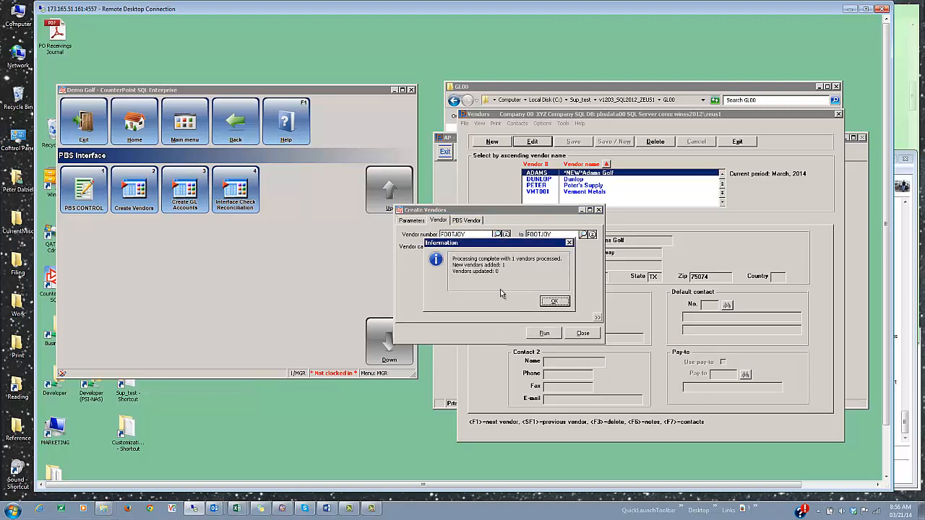
left_click(553, 301)
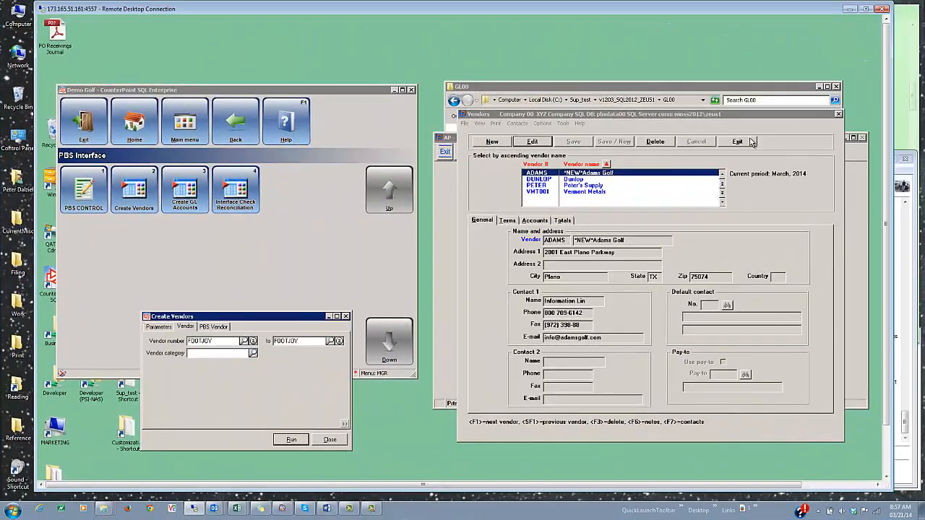
left_click(750, 138)
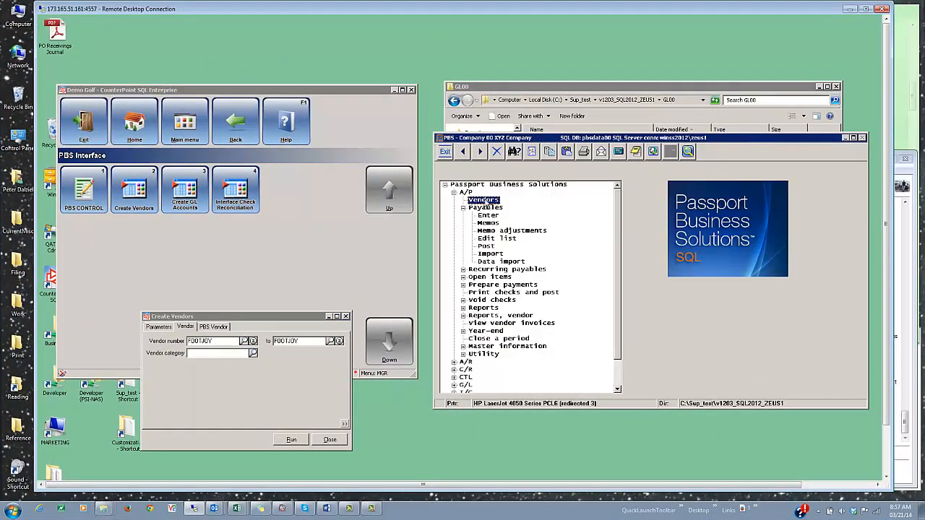
double_click(485, 200)
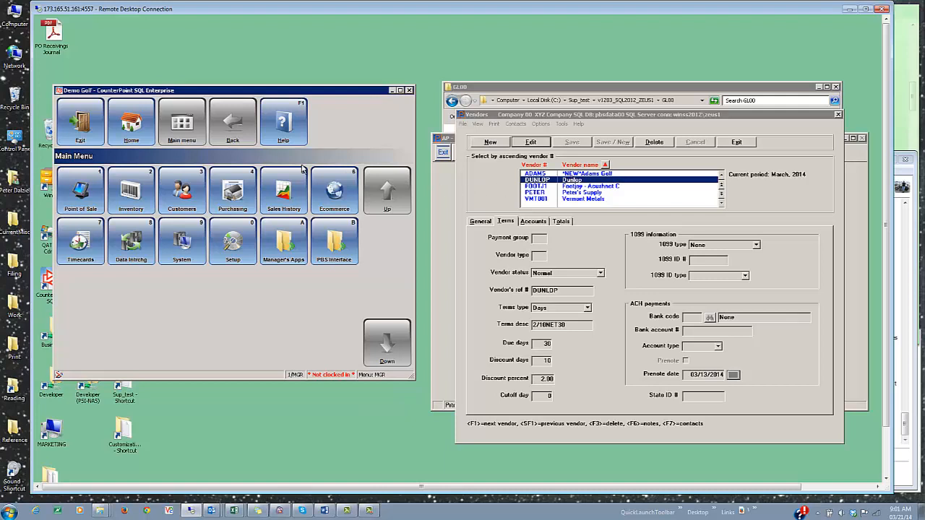
Open Voucher Receivings in CounterPoint's system accounting area and filter location MAIN by vendor number CALLAWAY.
left_click(181, 238)
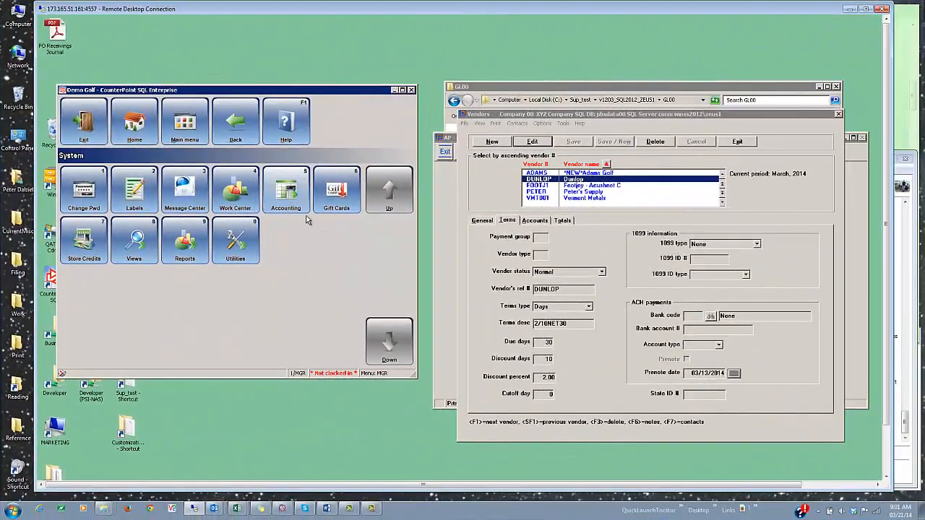
left_click(516, 189)
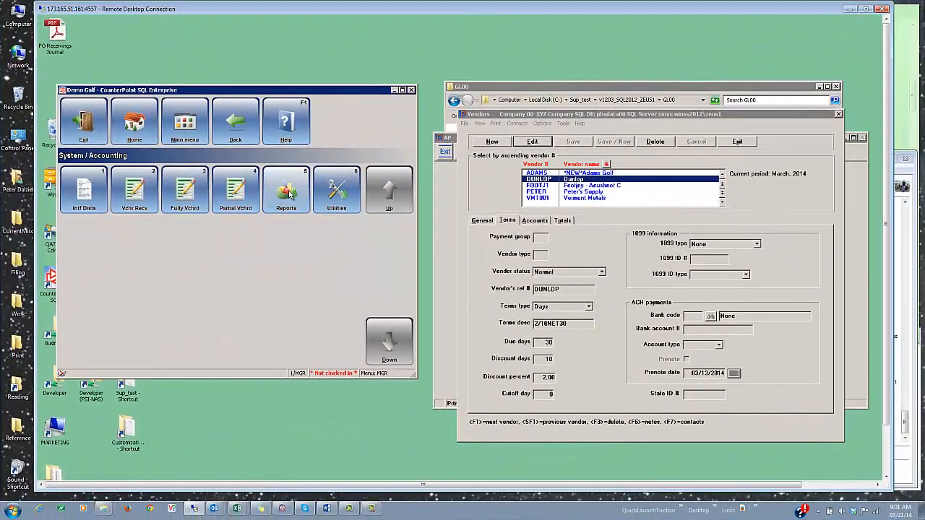
left_click(134, 189)
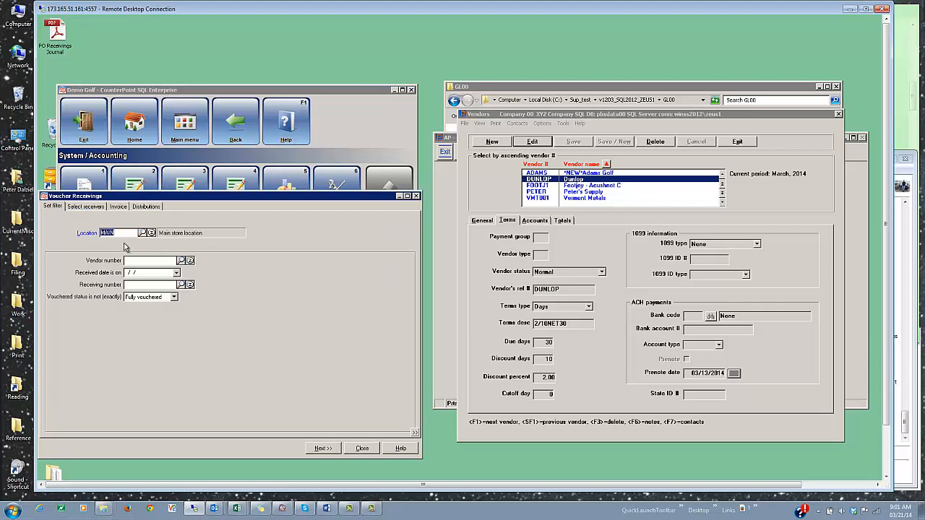
left_click(181, 261)
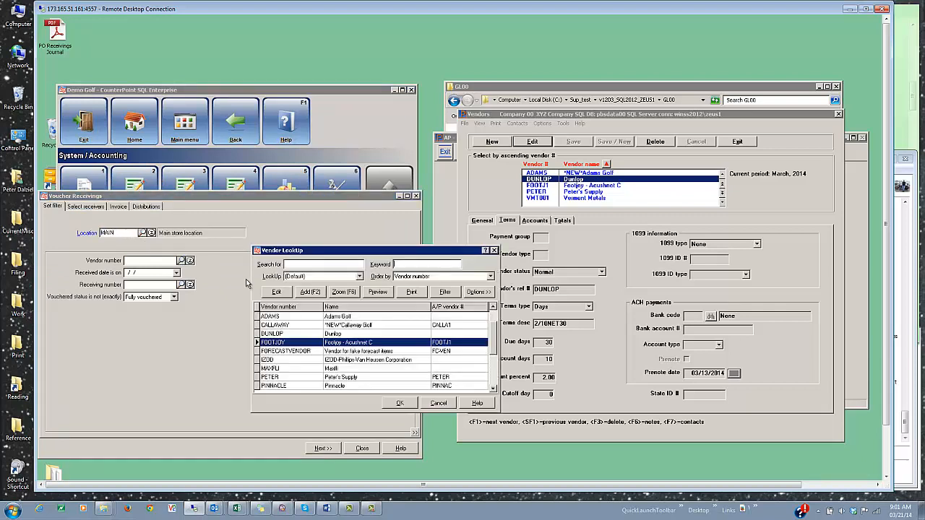
left_click(289, 326)
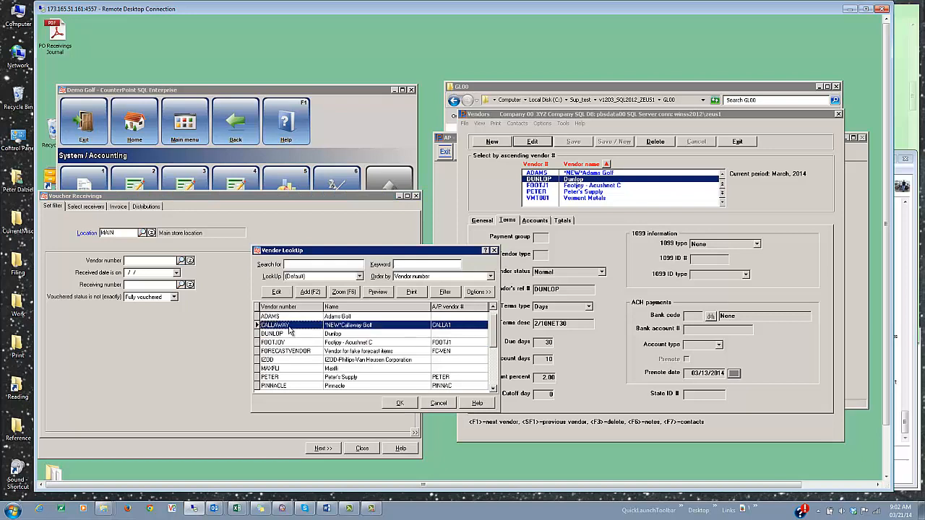
left_click(406, 408)
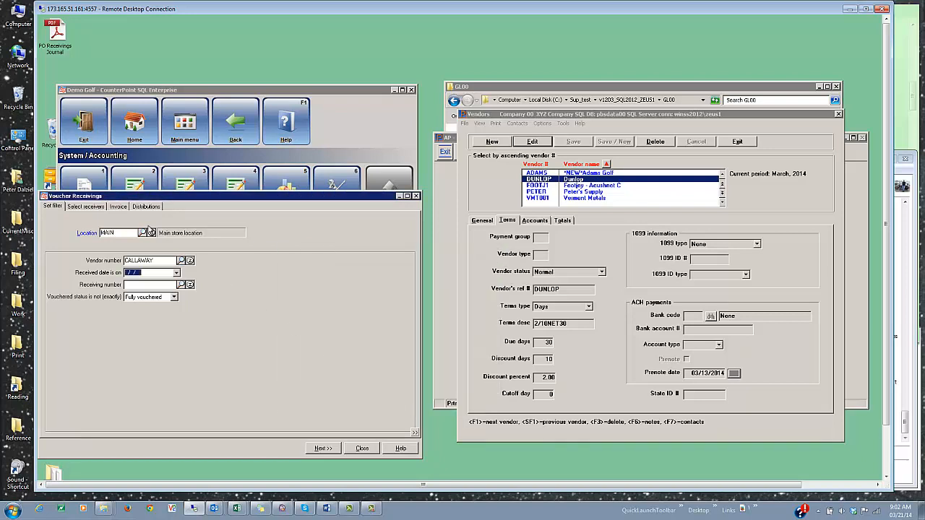
Select Callaway receivers 100025 and 100029 for vouchering, and enter invoice number CA5555 with invoice date 3/21/2014.
left_click(94, 208)
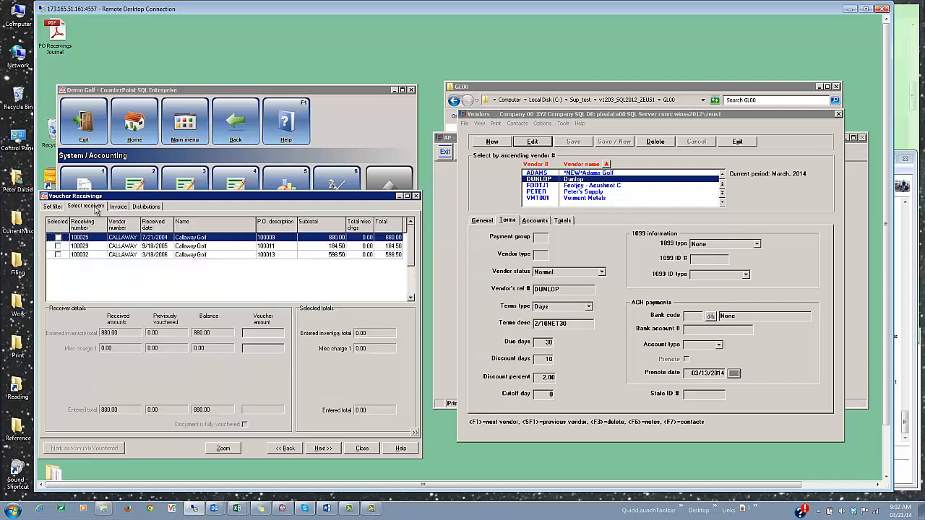
left_click(59, 238)
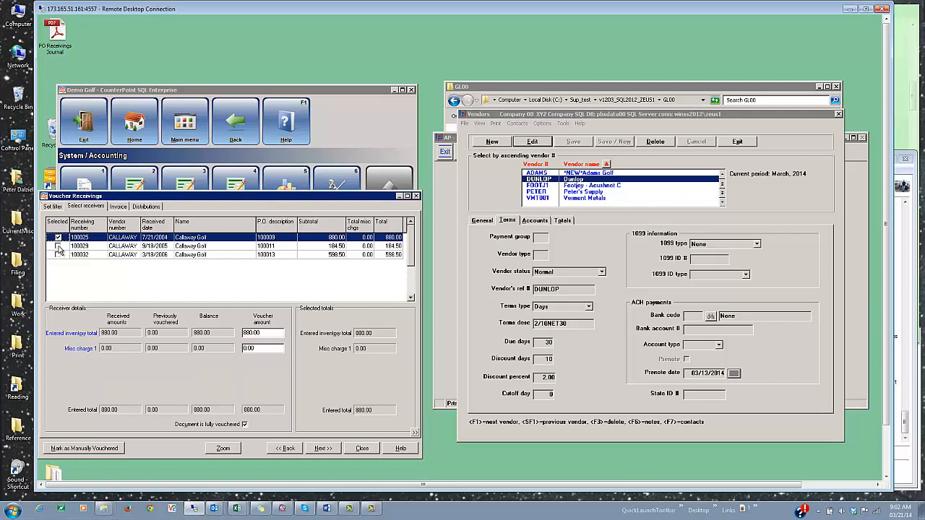
left_click(58, 246)
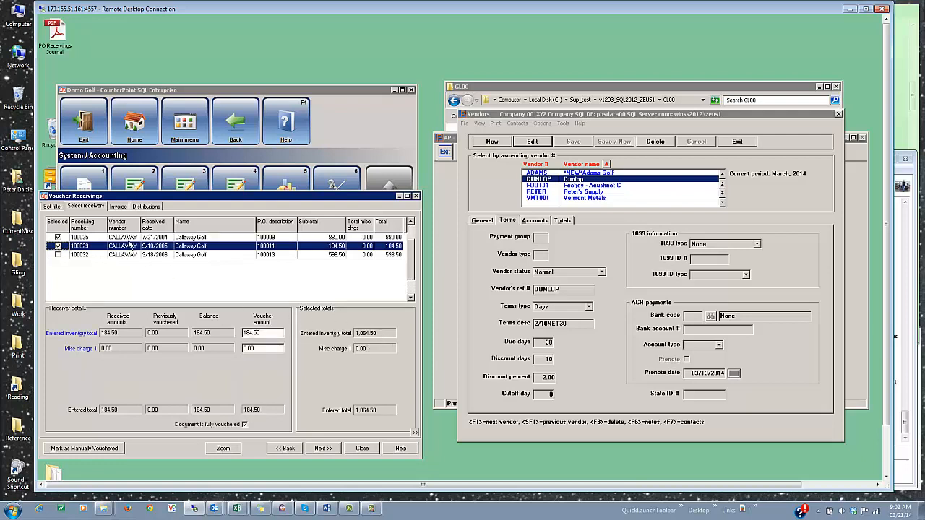
left_click(122, 209)
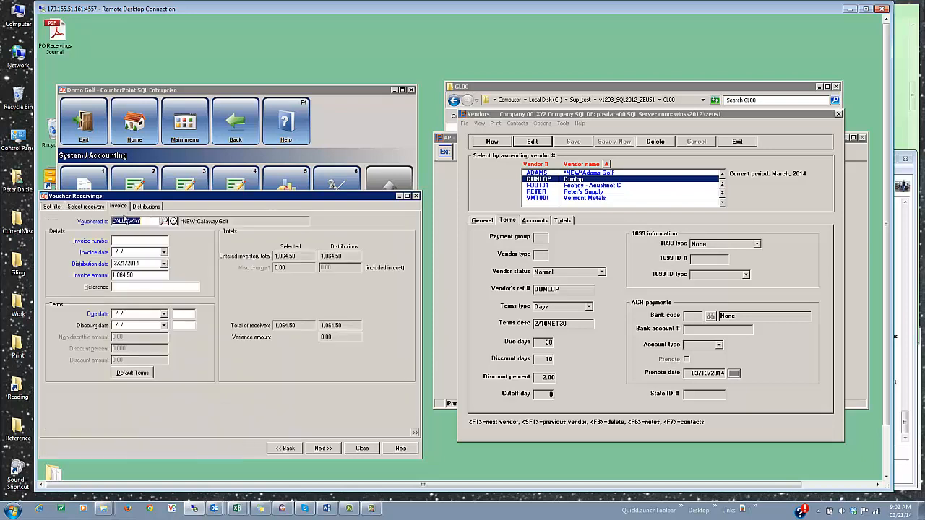
left_click(136, 243)
type("CA5555")
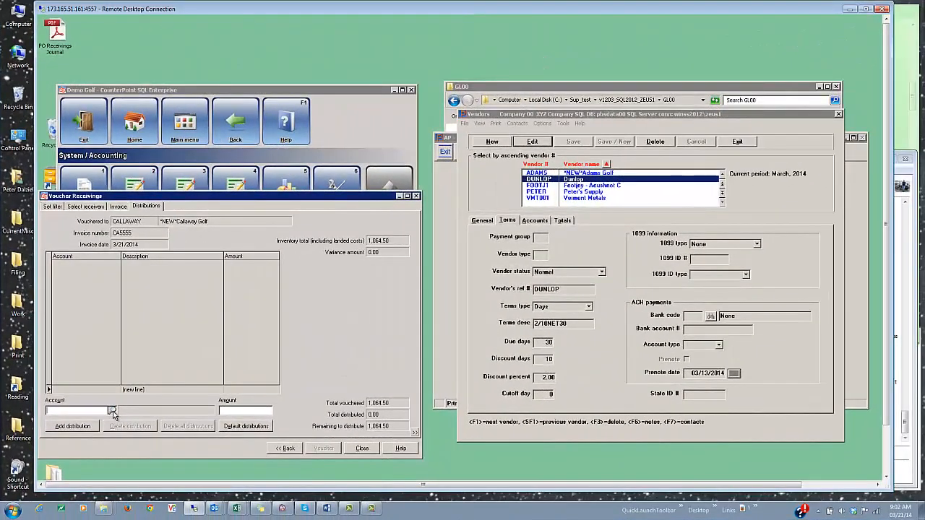
Distribute 1064.50 to the Inventory adjustments account 5030-00 and voucher the selected receivers.
left_click(111, 411)
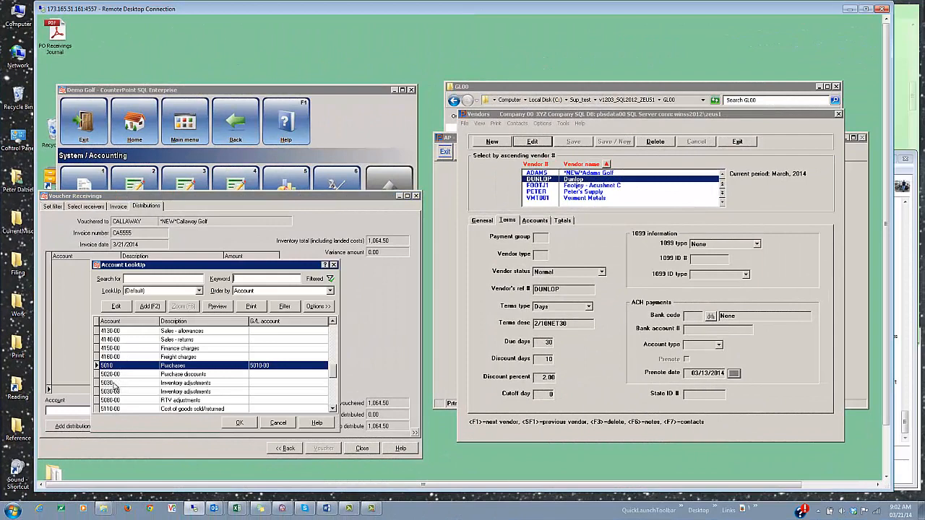
left_click(114, 390)
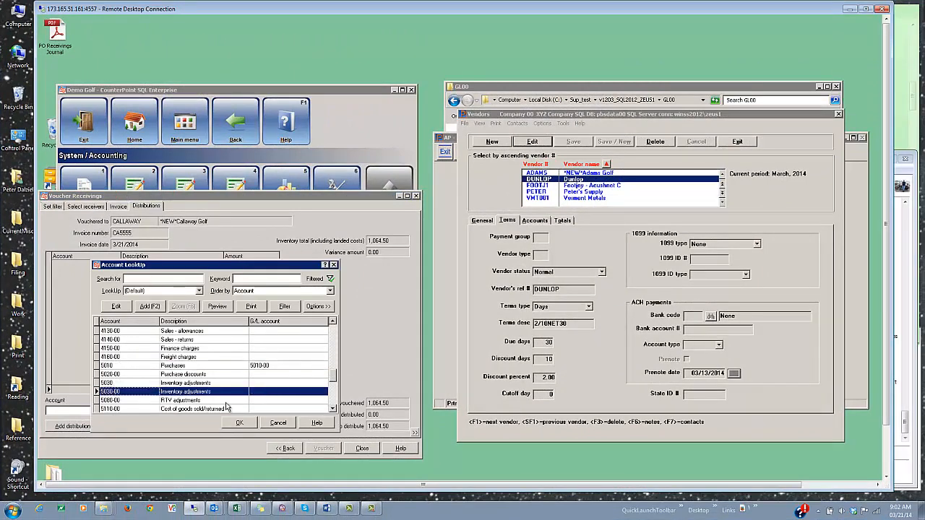
left_click(242, 423)
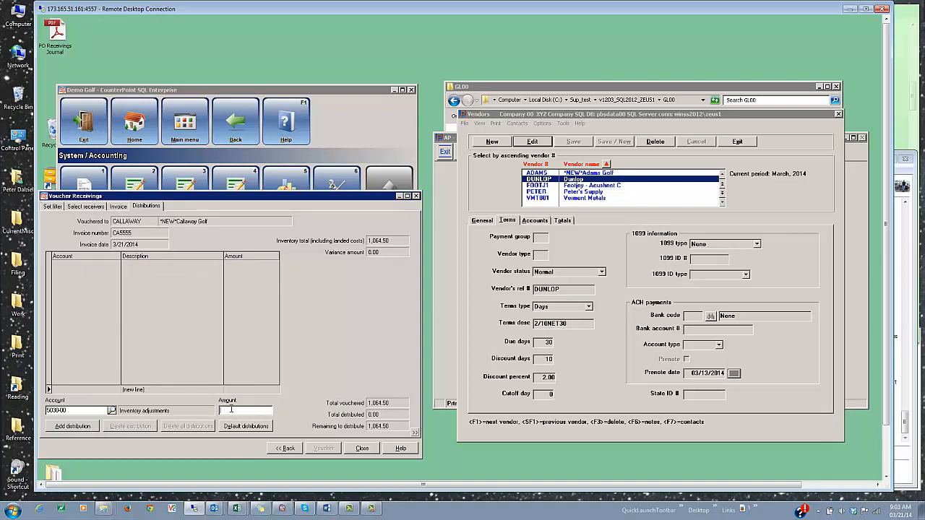
type("1064.5")
key("Return")
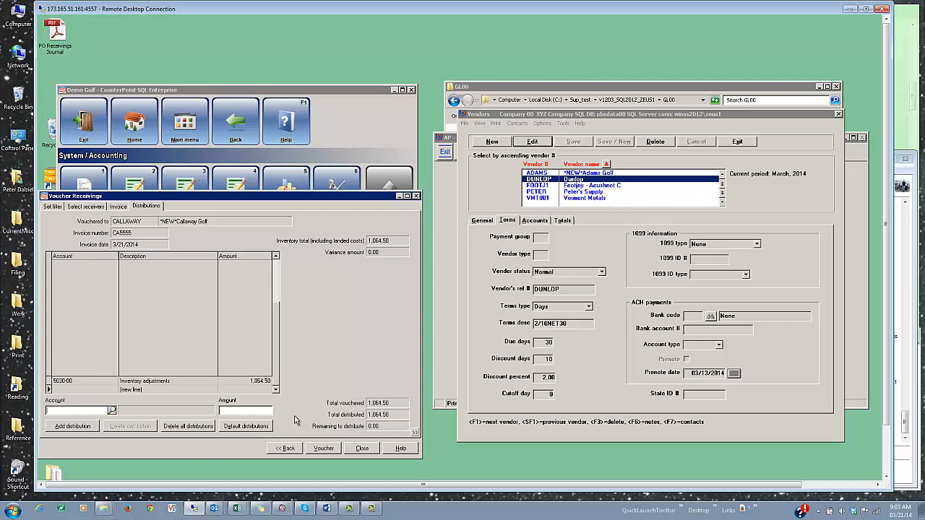
left_click(325, 449)
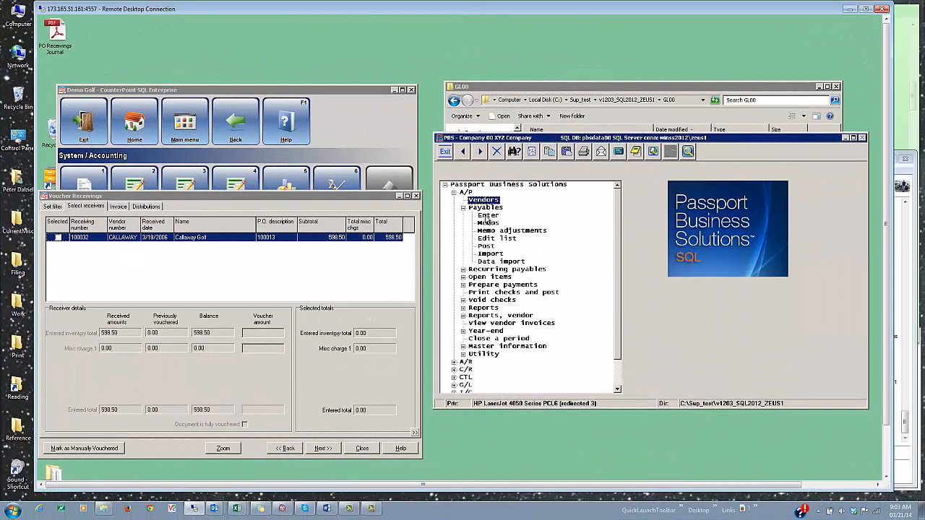
Open Enter Payables under A/P in PBS and import the vouchers, outputting the import report as PDF.
double_click(487, 217)
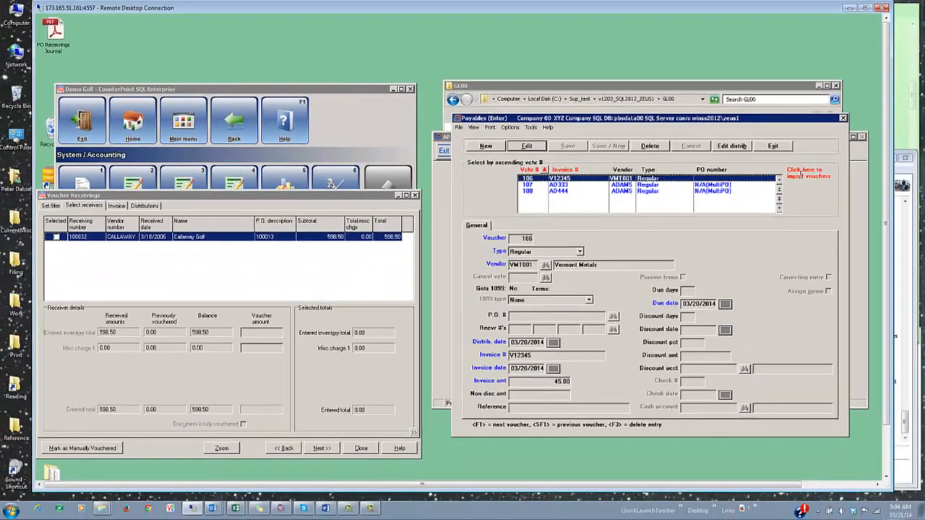
left_click(807, 175)
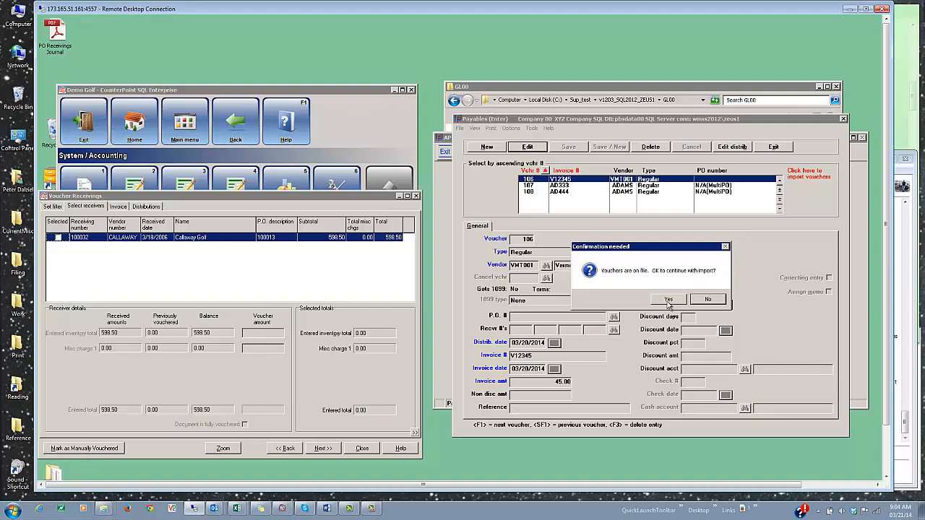
left_click(668, 303)
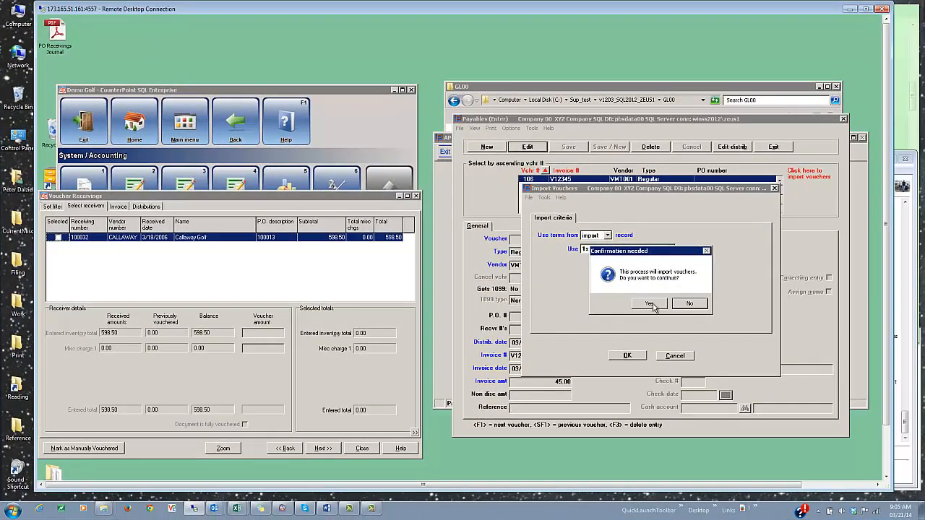
left_click(650, 304)
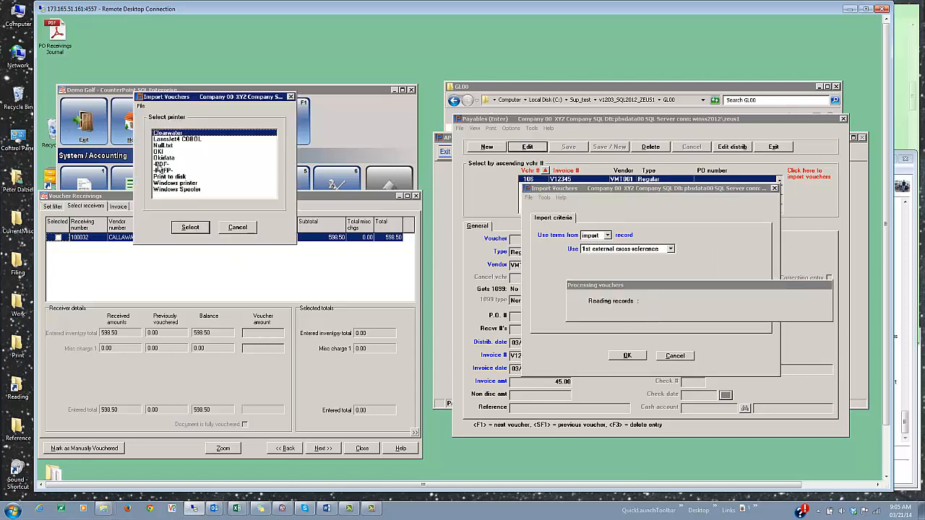
left_click(161, 165)
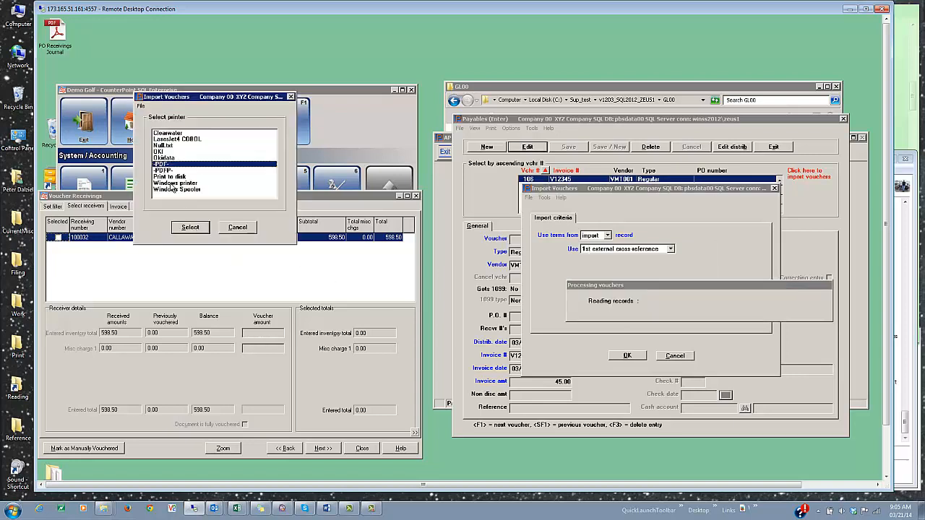
left_click(190, 228)
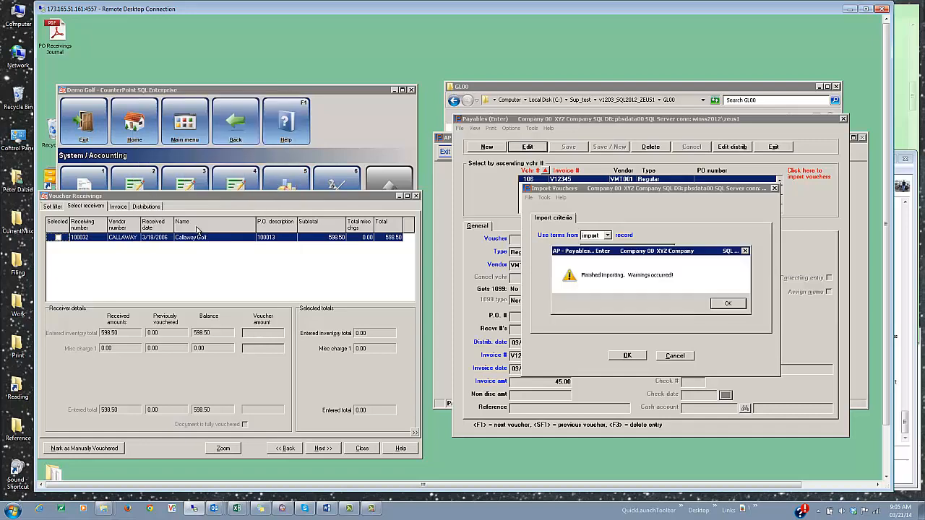
left_click(728, 305)
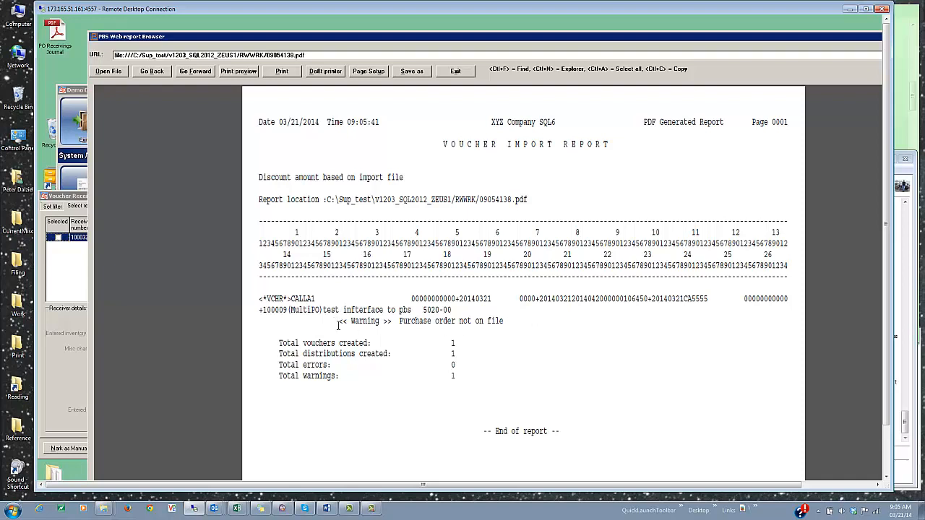
Examine the warning line in the Voucher Import Report, and view the imported voucher for invoice CA5555.
left_click_drag(338, 325, 510, 321)
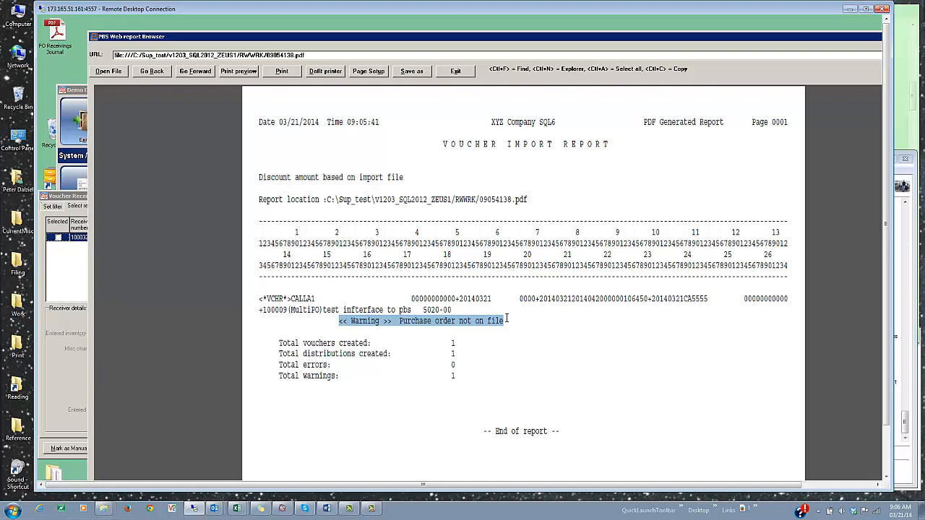
left_click(456, 72)
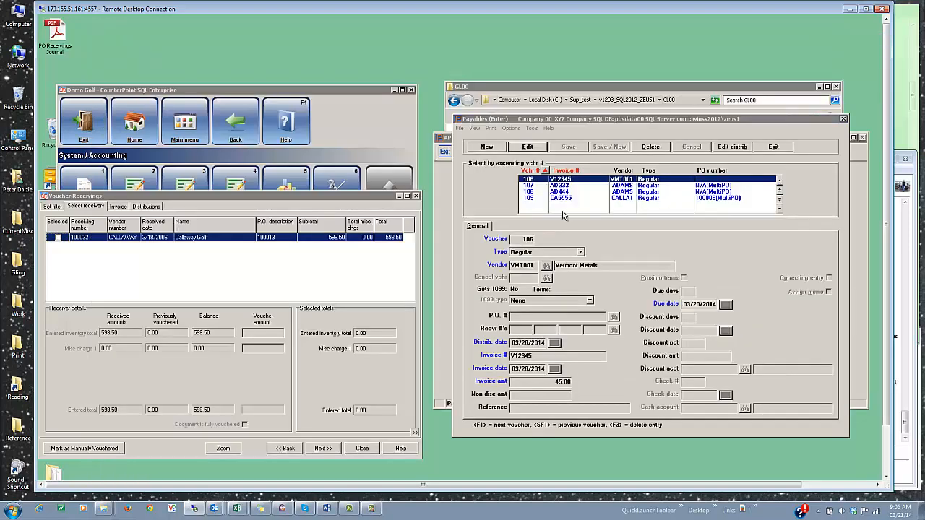
left_click(561, 199)
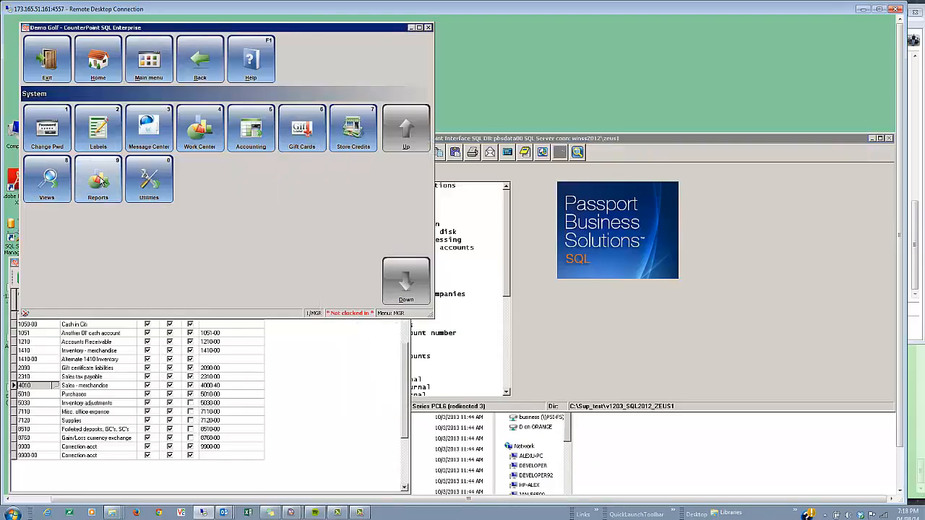
Open Interface Distributions in CounterPoint's accounting area, and preview and interface the distributions for event number 700211 only.
left_click(252, 136)
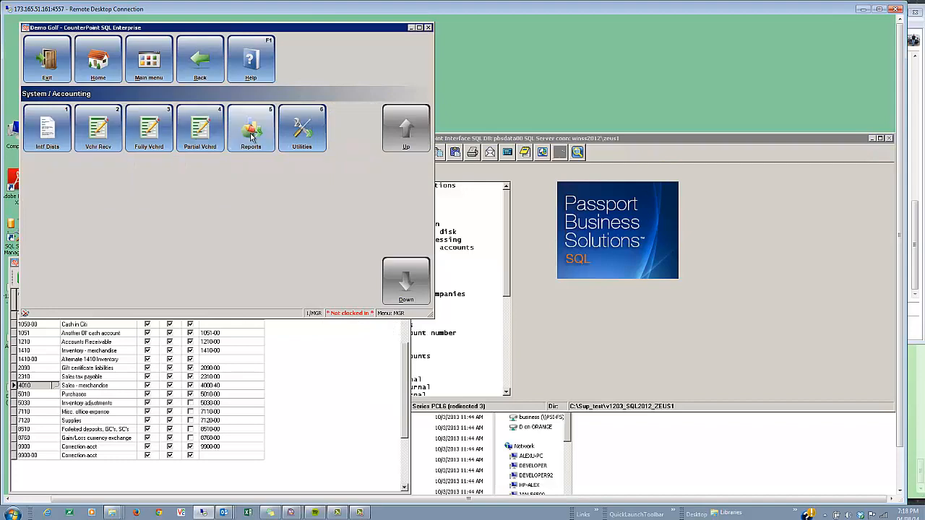
left_click(49, 128)
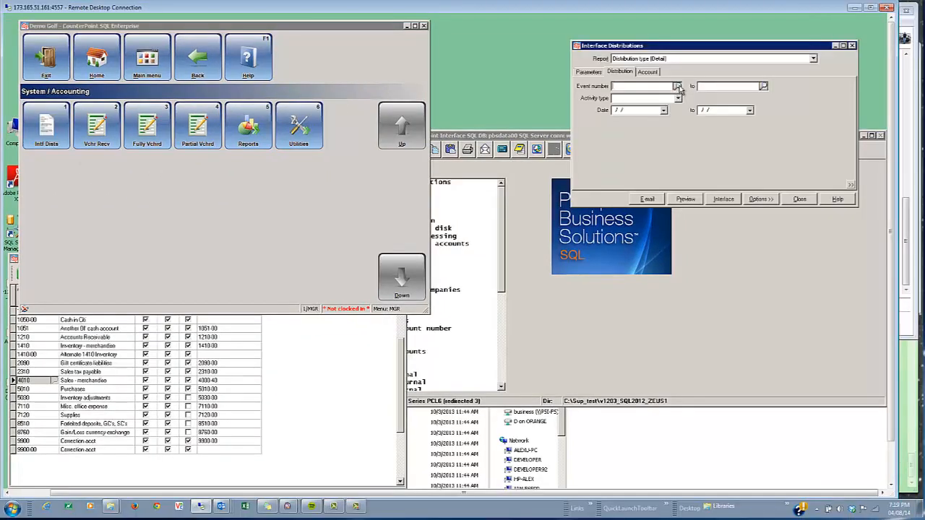
left_click(686, 89)
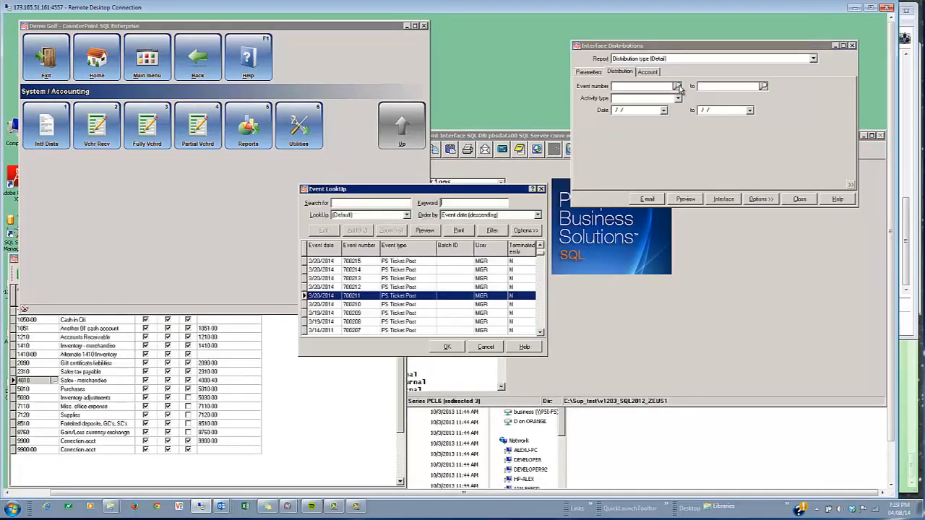
double_click(354, 297)
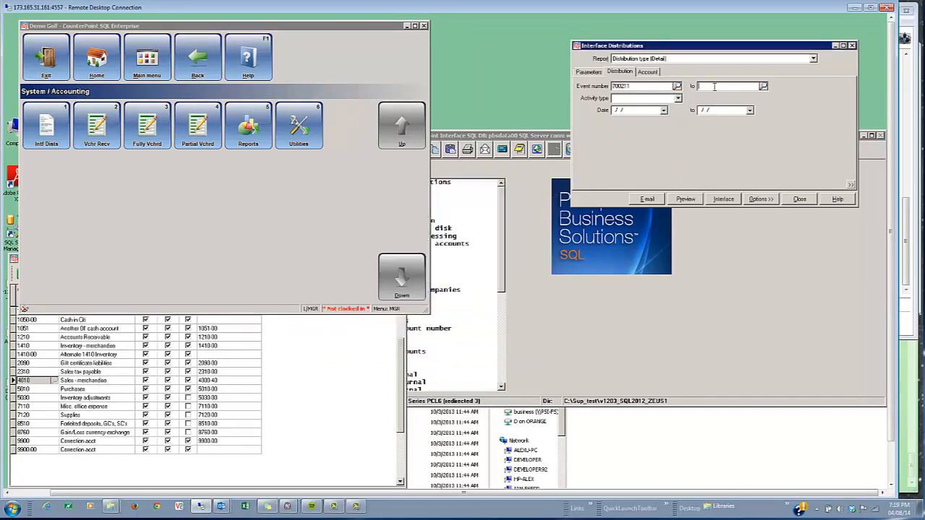
type("700211")
left_click(685, 199)
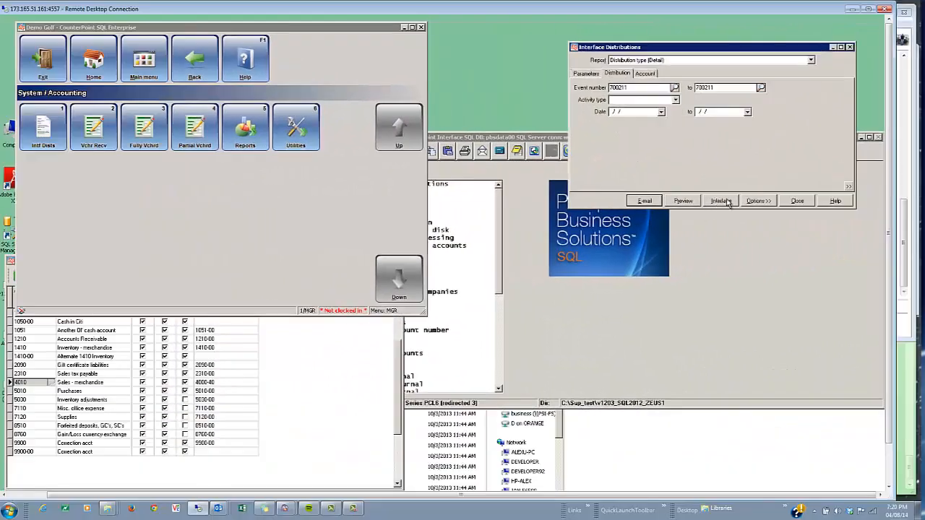
left_click(724, 201)
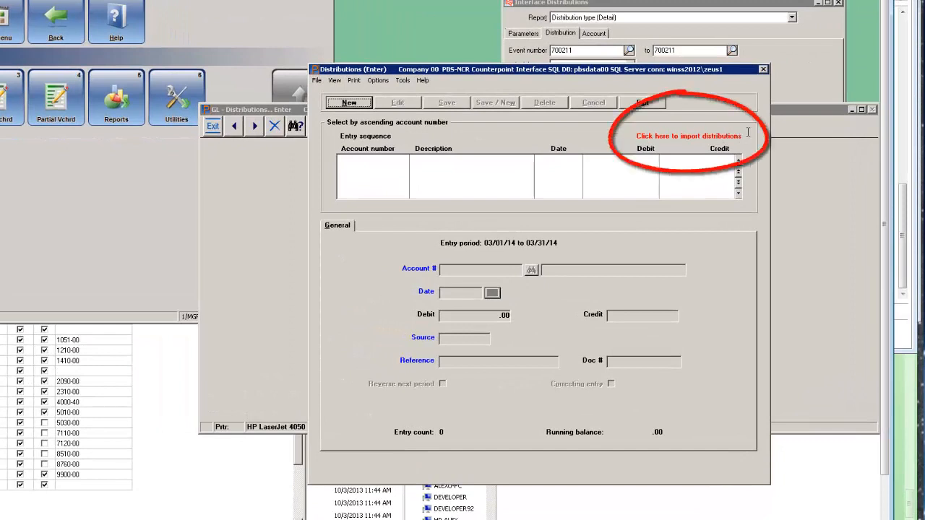
Import the external cross-reference distributions into PBS G/L with cutoff date 03/31/2014, No compress, and the 1st external cross-reference account.
left_click(698, 137)
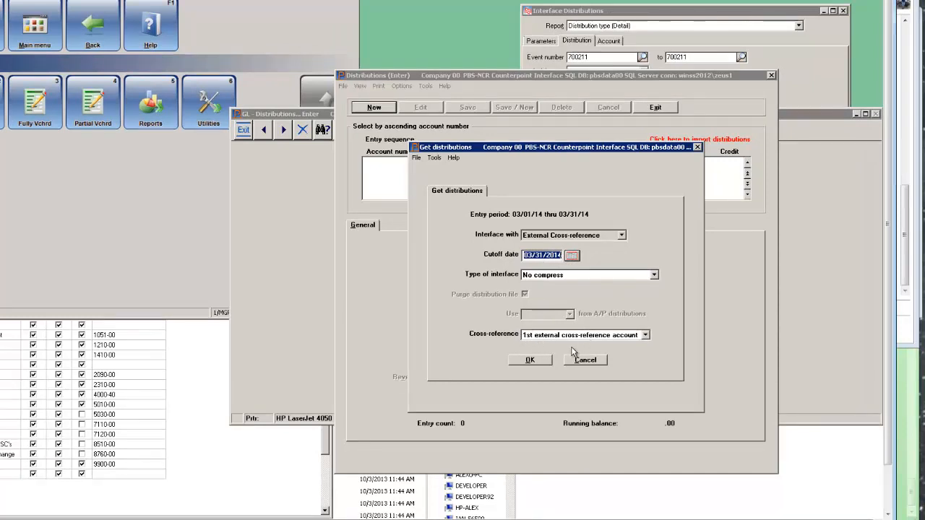
left_click(530, 358)
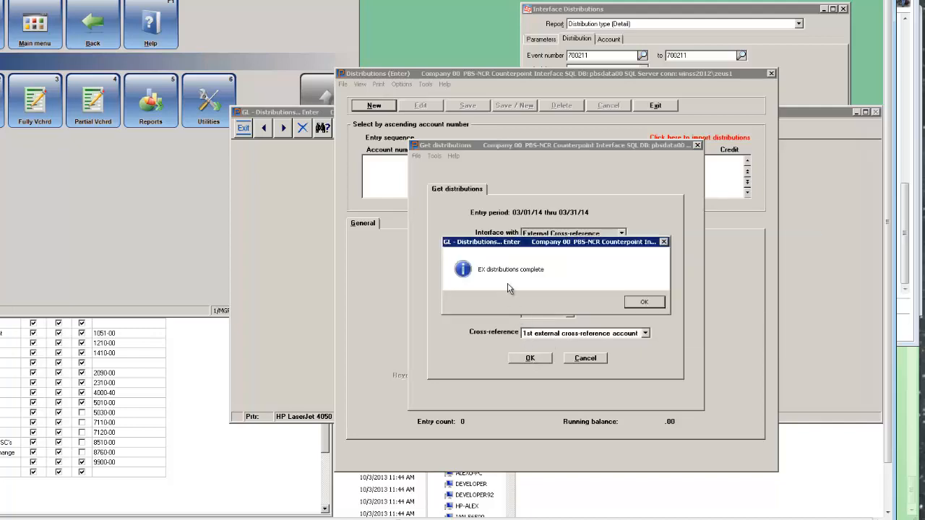
left_click(641, 301)
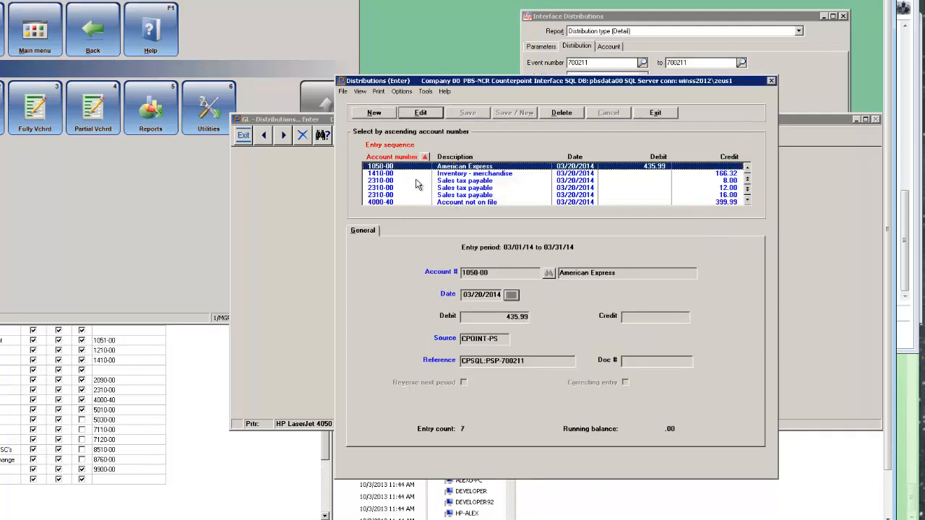